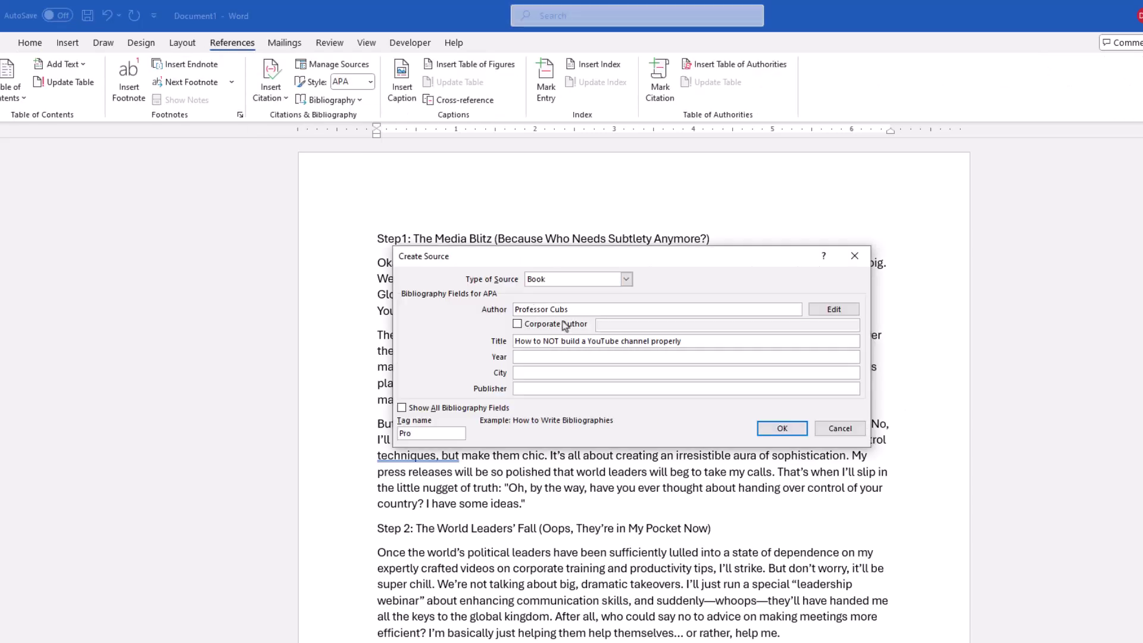
{"action": "type", "text": "Some person I can't remember"}
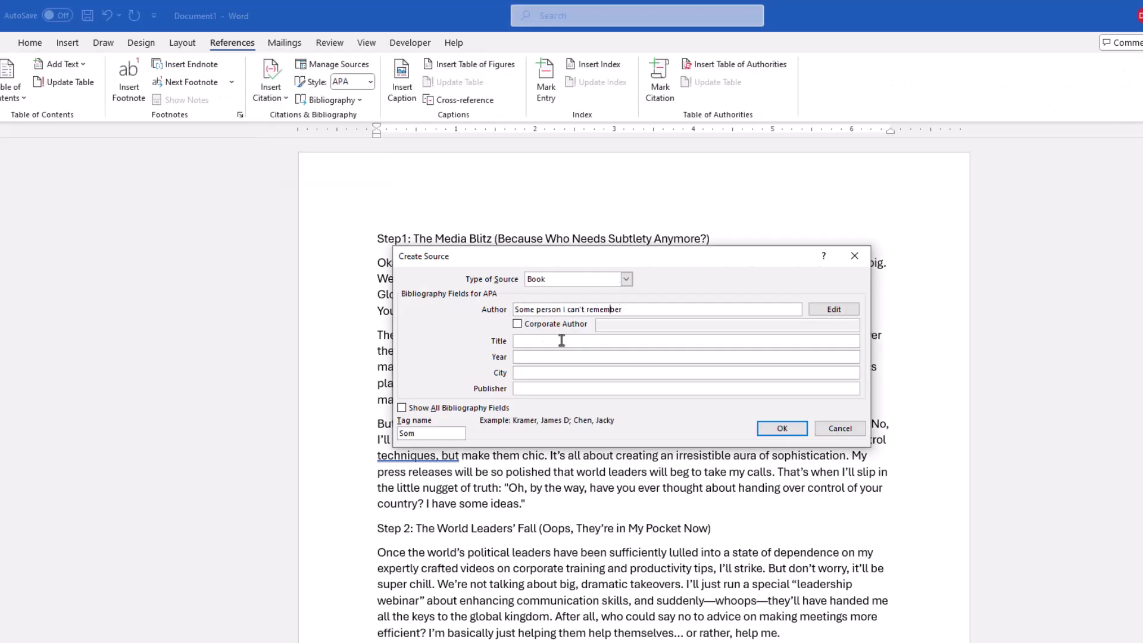
{"action": "type", "text": " person sitting next to me"}
Finish with the Create Source form and return to the media blitz essay
{"action": "left_click", "coordinate": [527, 341]}
{"action": "type", "text": "I could see their computer screen"}
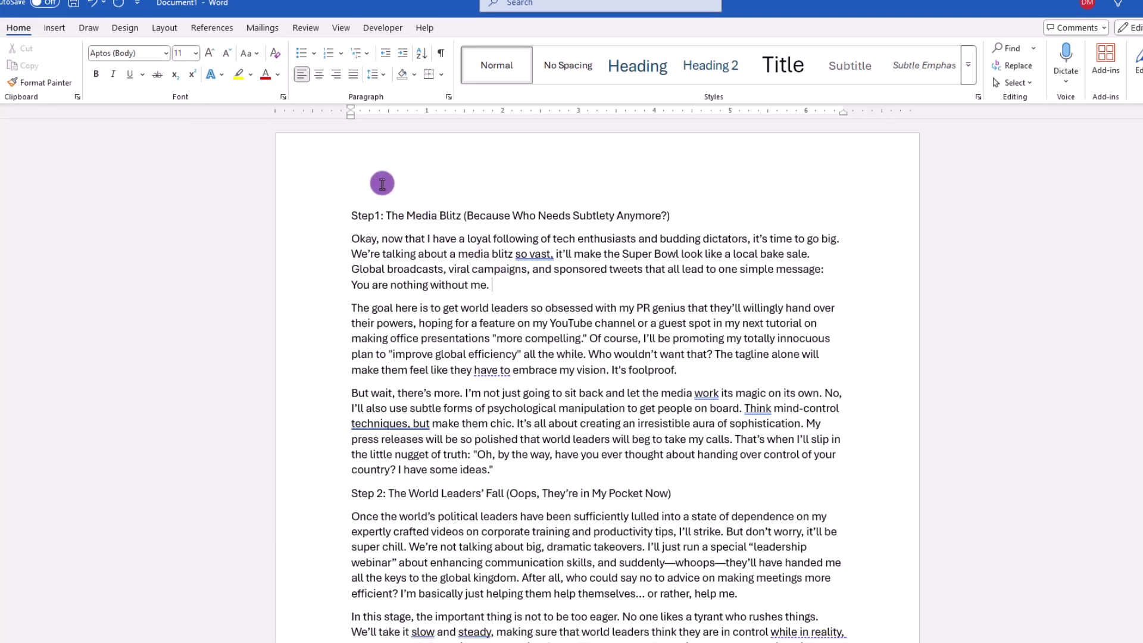
In Manage Sources, copy the 2022 'Excel Made Complicated' source from the Master List to the Current List
{"action": "left_click", "coordinate": [219, 27]}
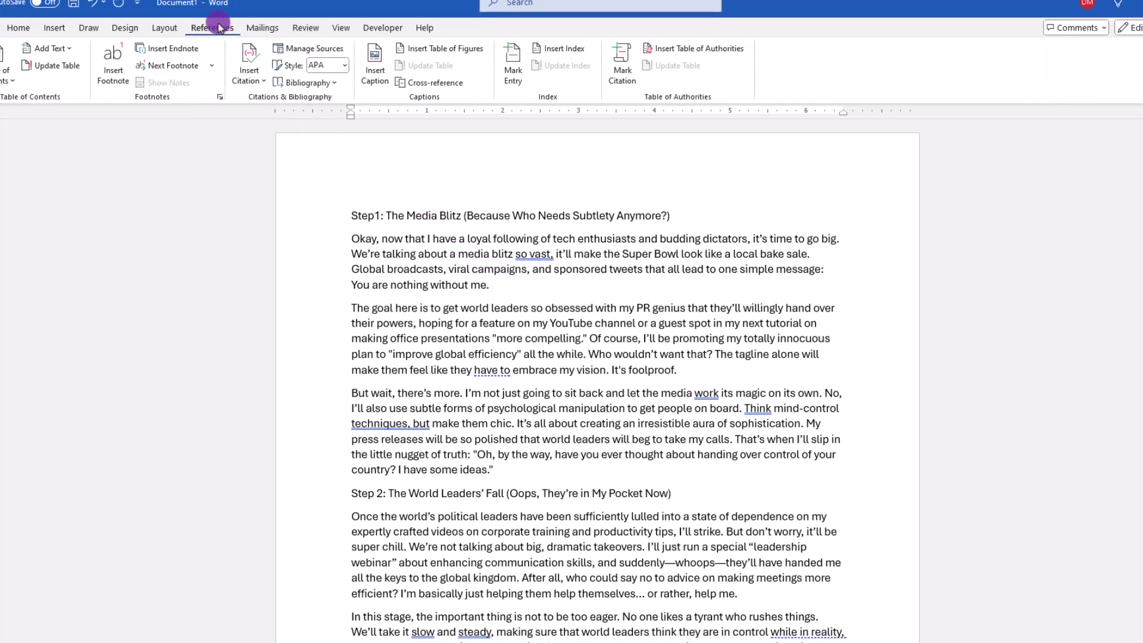
{"action": "left_click", "coordinate": [308, 53]}
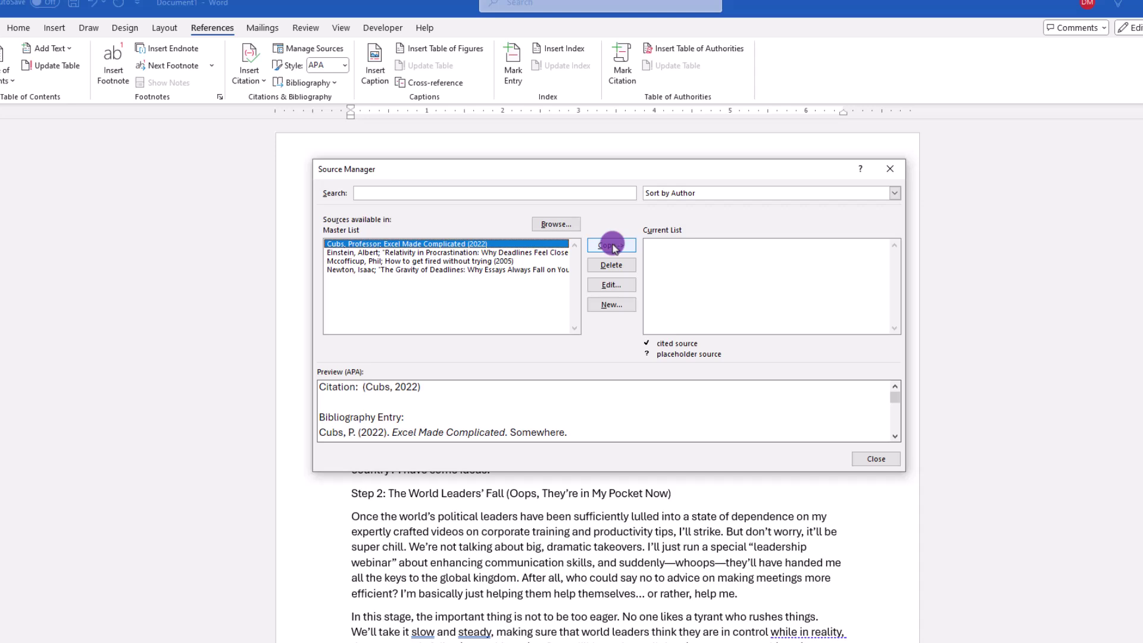
{"action": "left_click", "coordinate": [612, 248]}
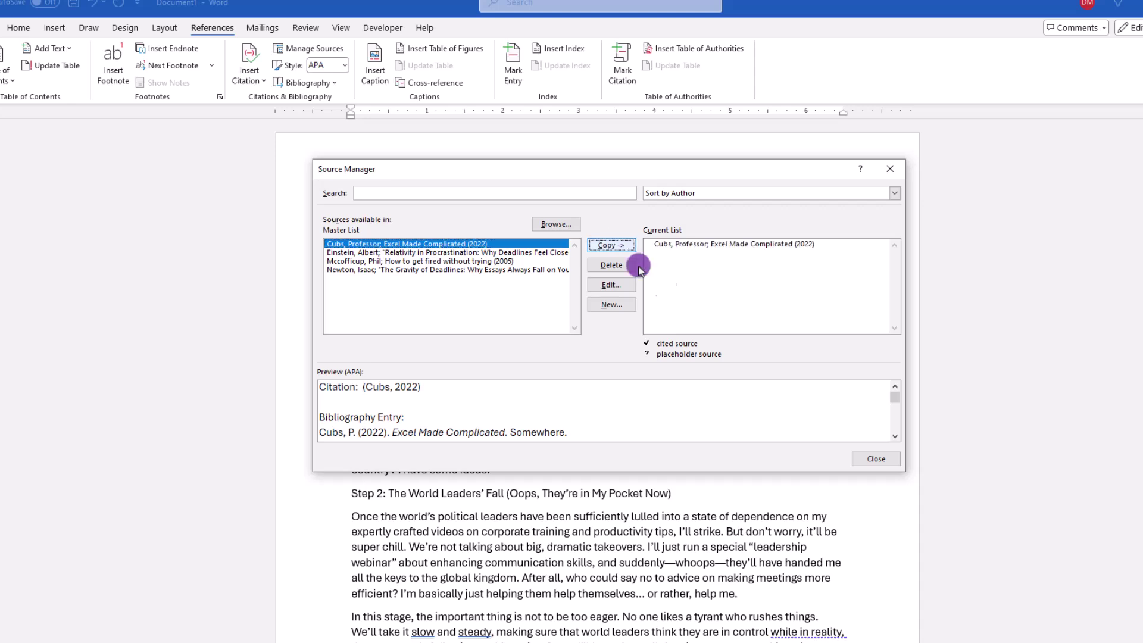
{"action": "left_click", "coordinate": [874, 458]}
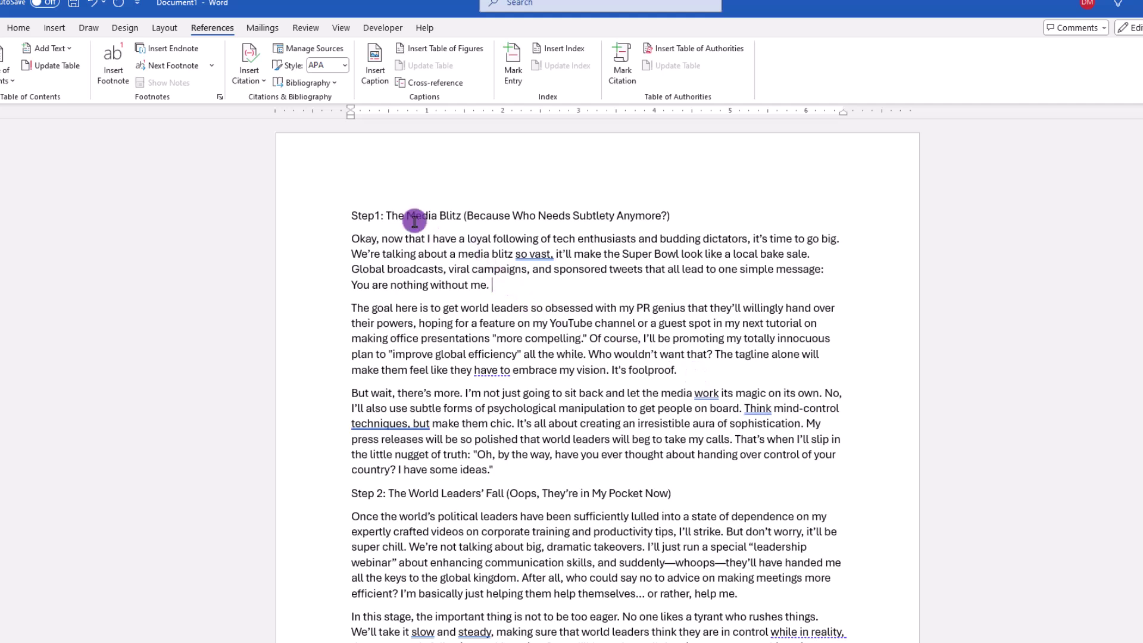
Cite the Cubs 2022 'Excel Made Complicated' source after 'without me.' and reopen Manage Sources
{"action": "left_click", "coordinate": [256, 80]}
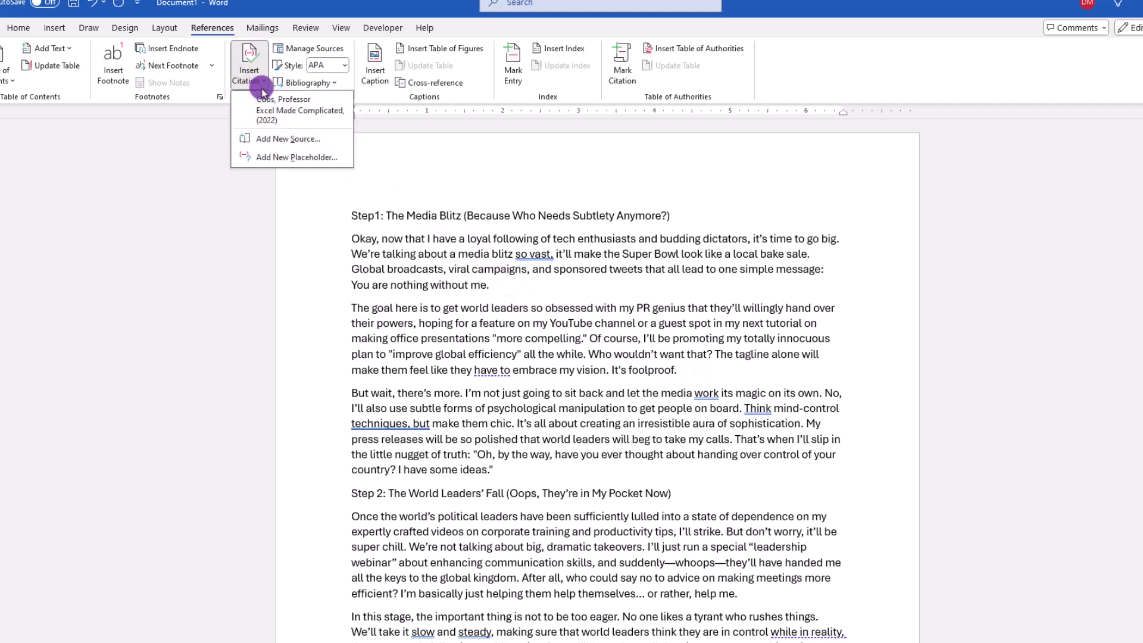
{"action": "left_click", "coordinate": [269, 112]}
{"action": "left_click", "coordinate": [307, 48]}
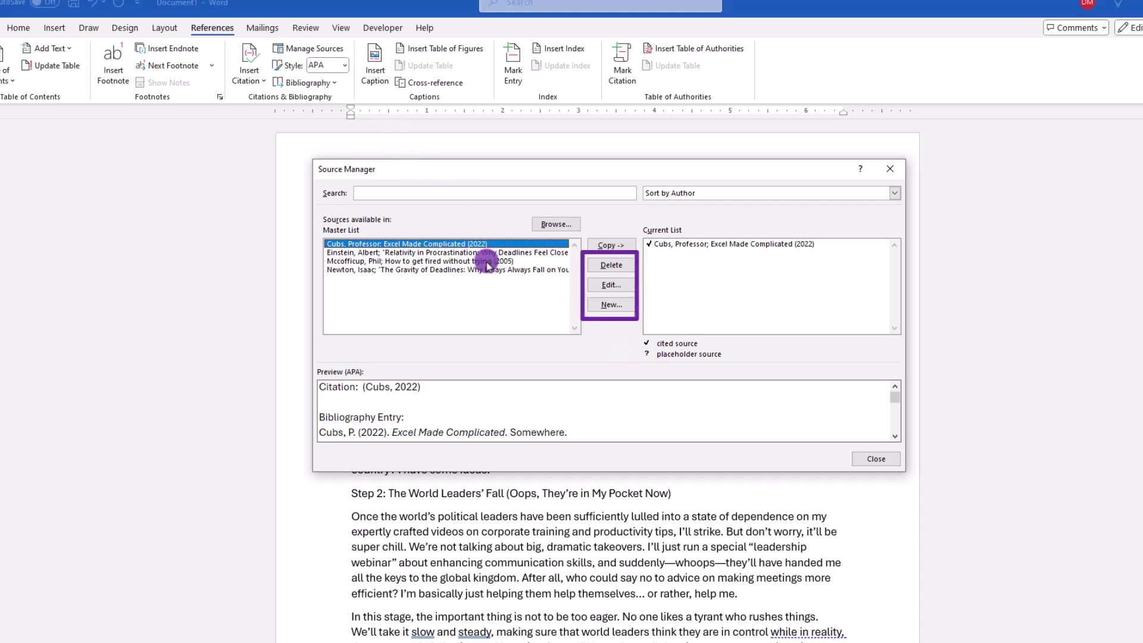
Copy Mccofficup's 2005 book to the Current List and change 'FR' to 'really' in its title
{"action": "left_click", "coordinate": [544, 260]}
{"action": "left_click", "coordinate": [611, 245]}
{"action": "left_click", "coordinate": [695, 254]}
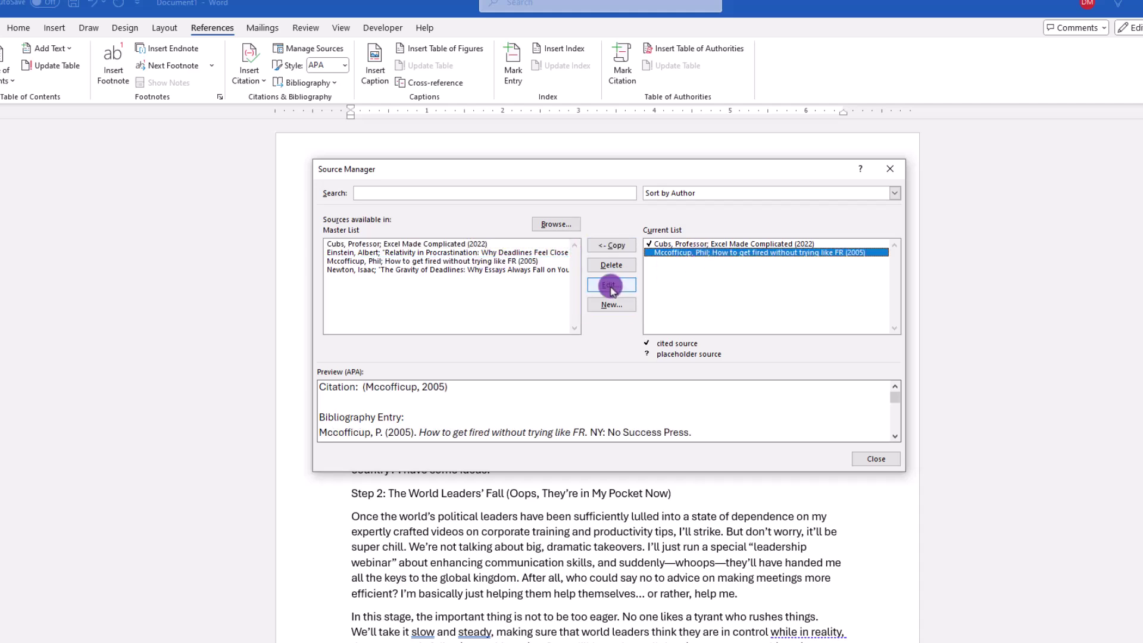
{"action": "left_click", "coordinate": [610, 284]}
{"action": "double_click", "coordinate": [607, 315]}
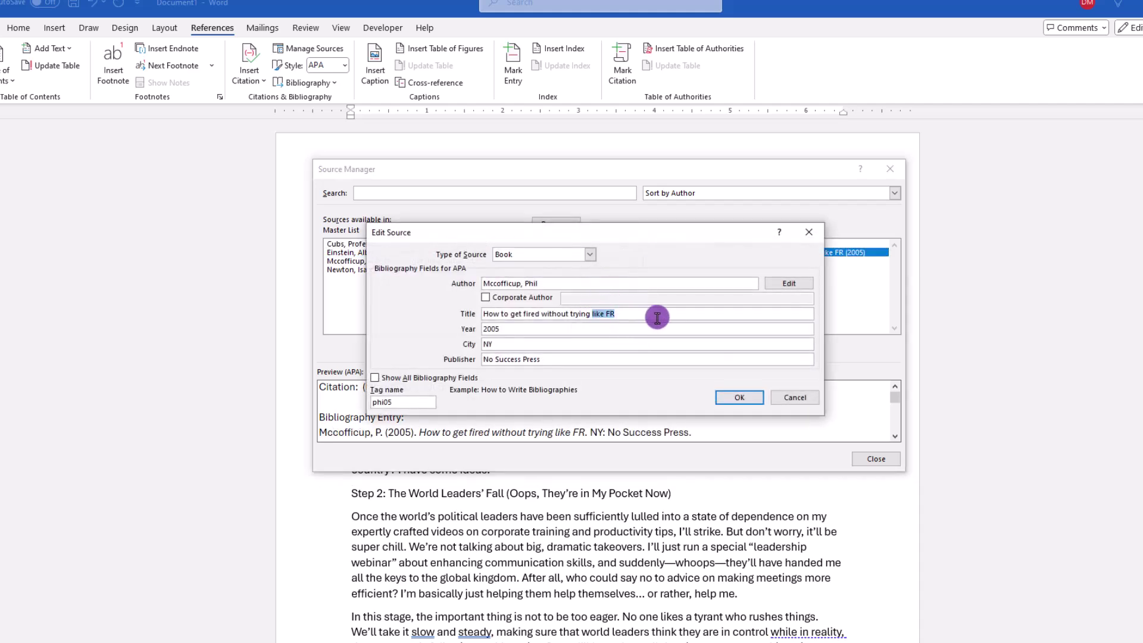
{"action": "type", "text": "really fired"}
{"action": "left_click", "coordinate": [740, 397]}
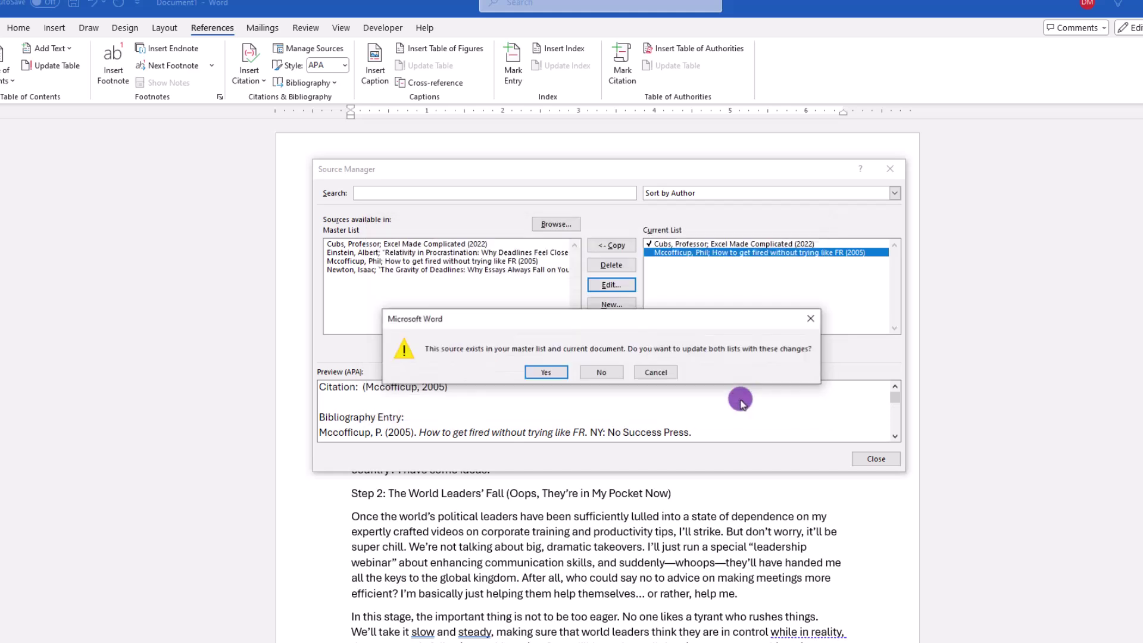